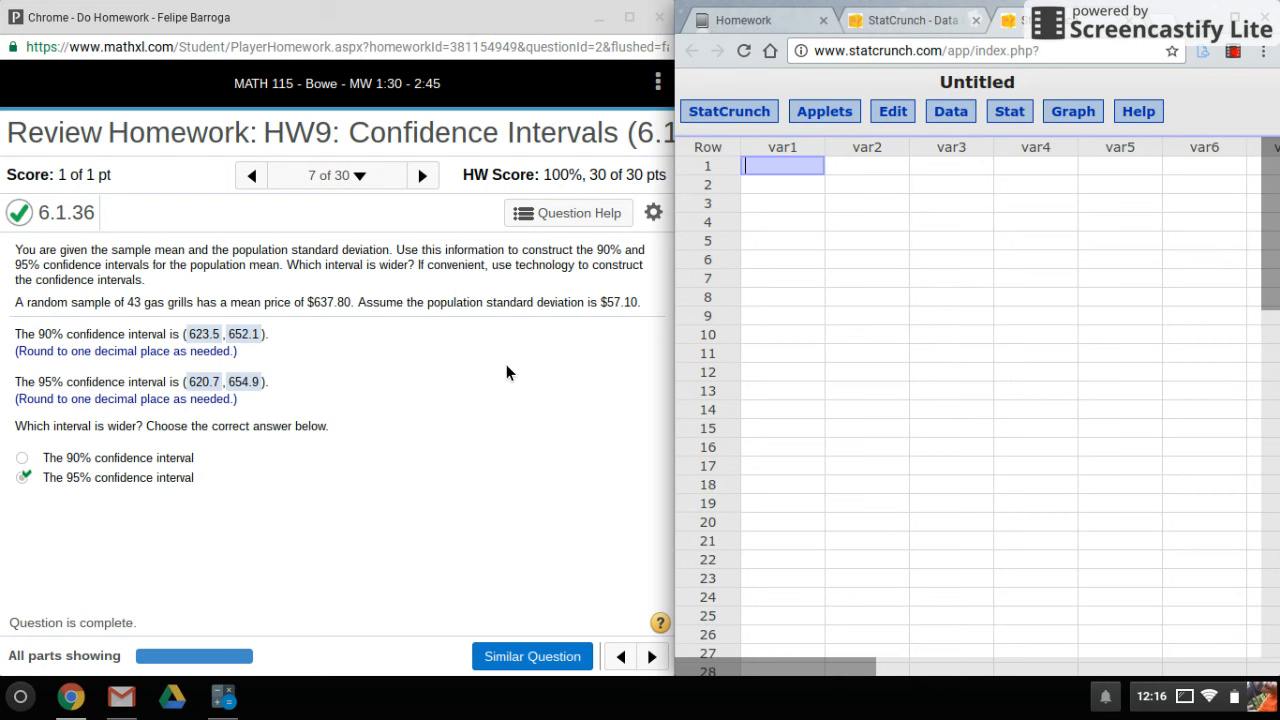
Step: Open a one-sample Z procedure with summary statistics for the gas grill price problem
left_click_drag(429, 311, 594, 319)
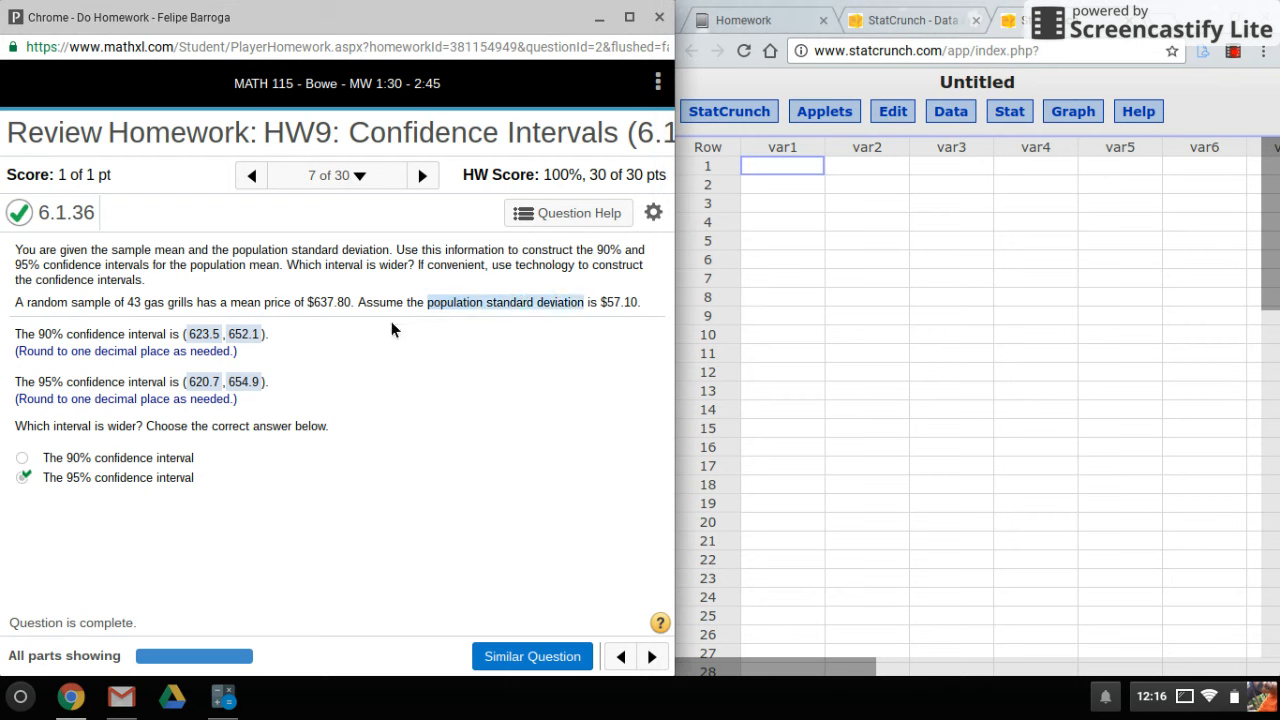
left_click(509, 310)
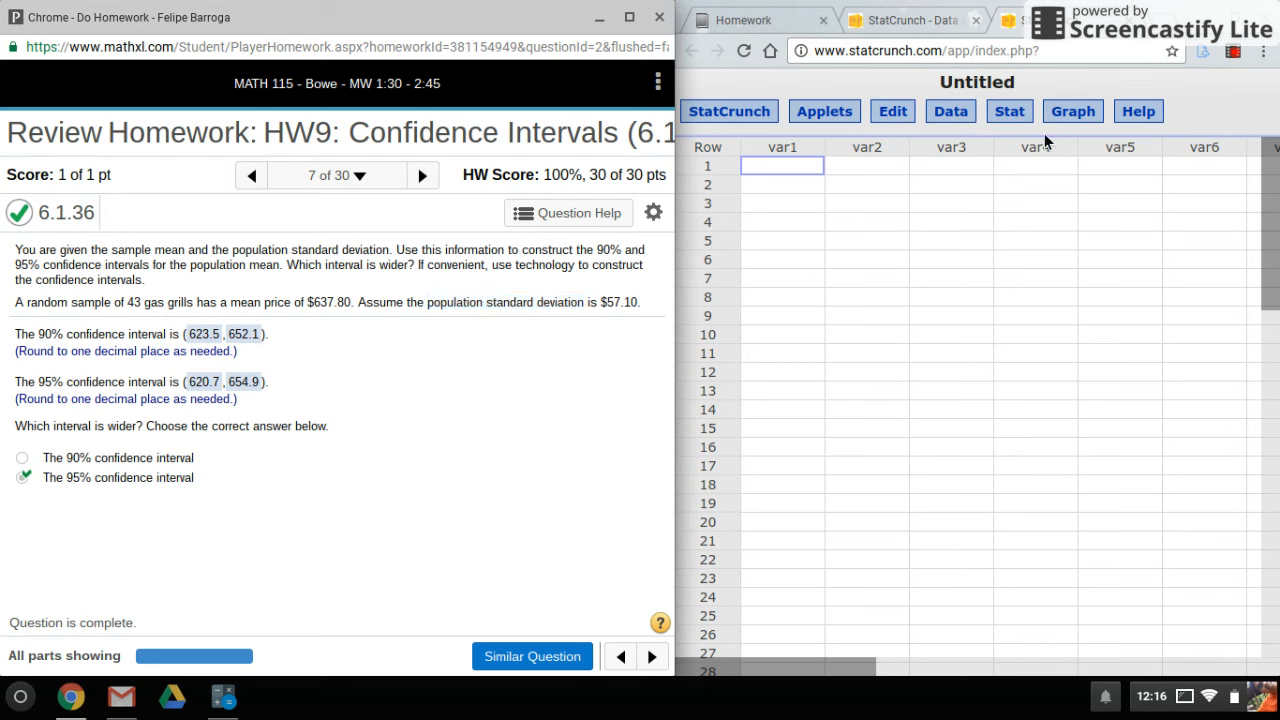
left_click(1015, 120)
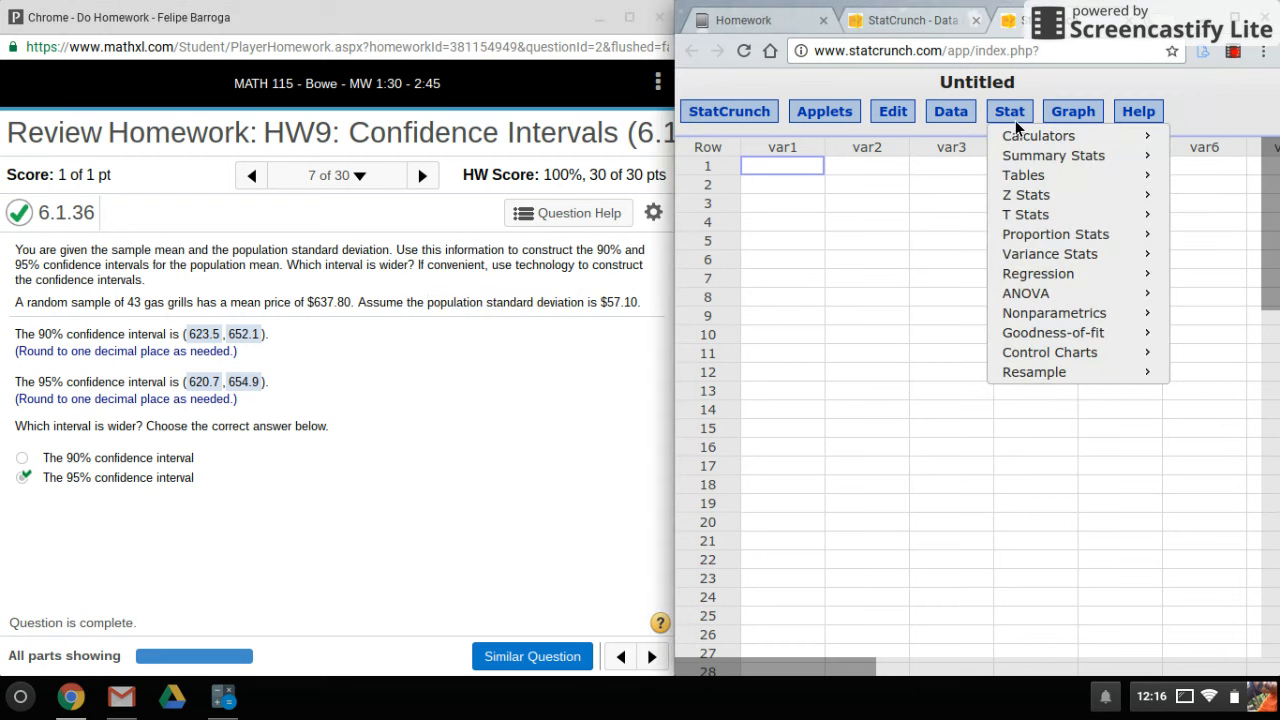
mouse_move(1006, 204)
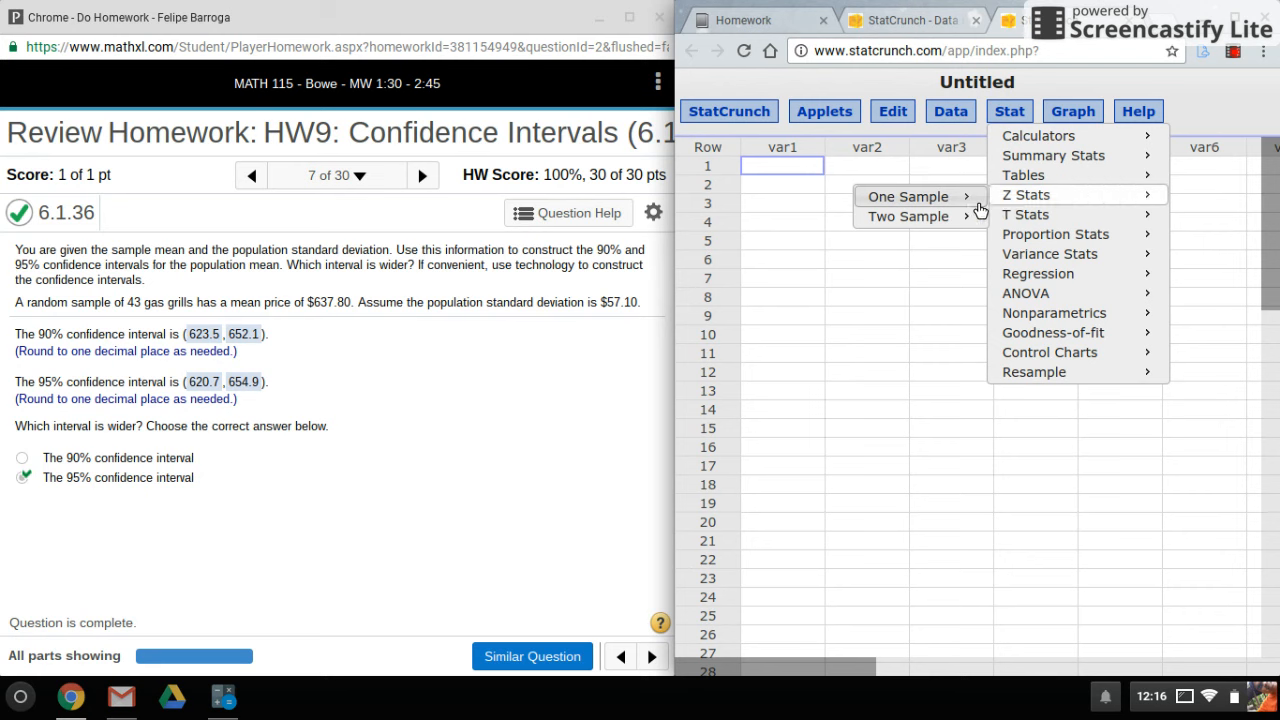
mouse_move(968, 208)
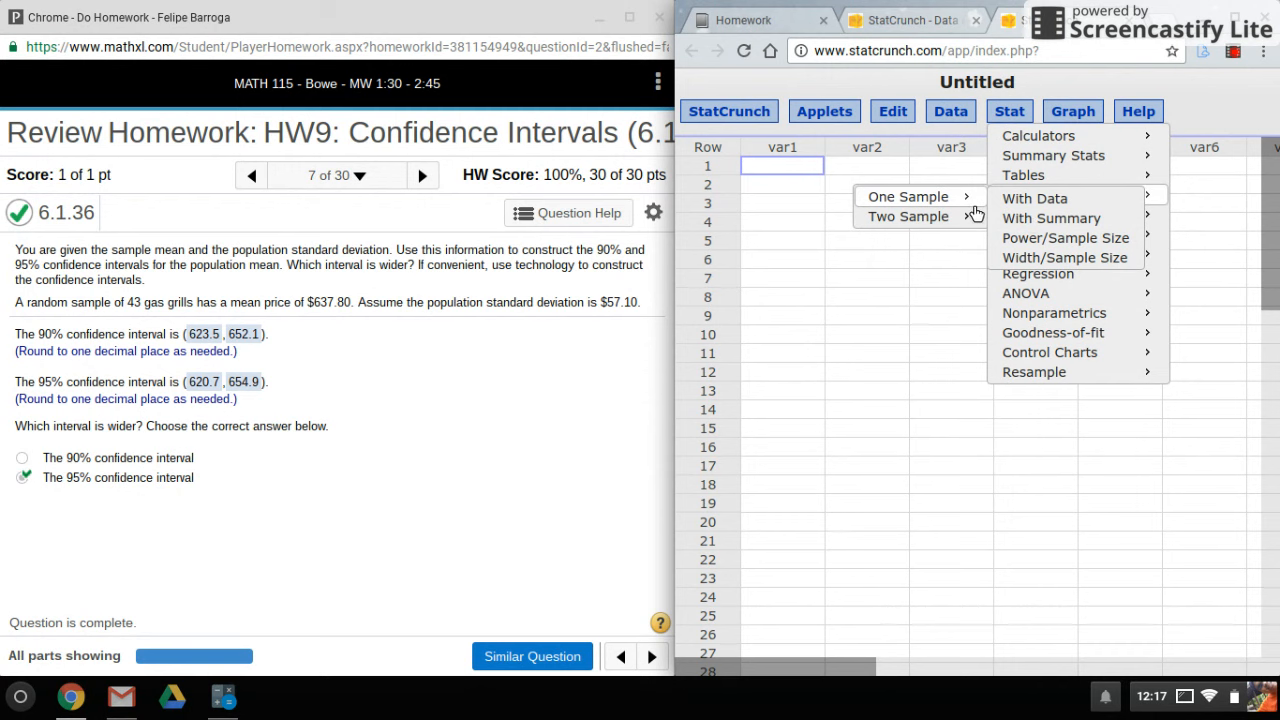
left_click(1018, 217)
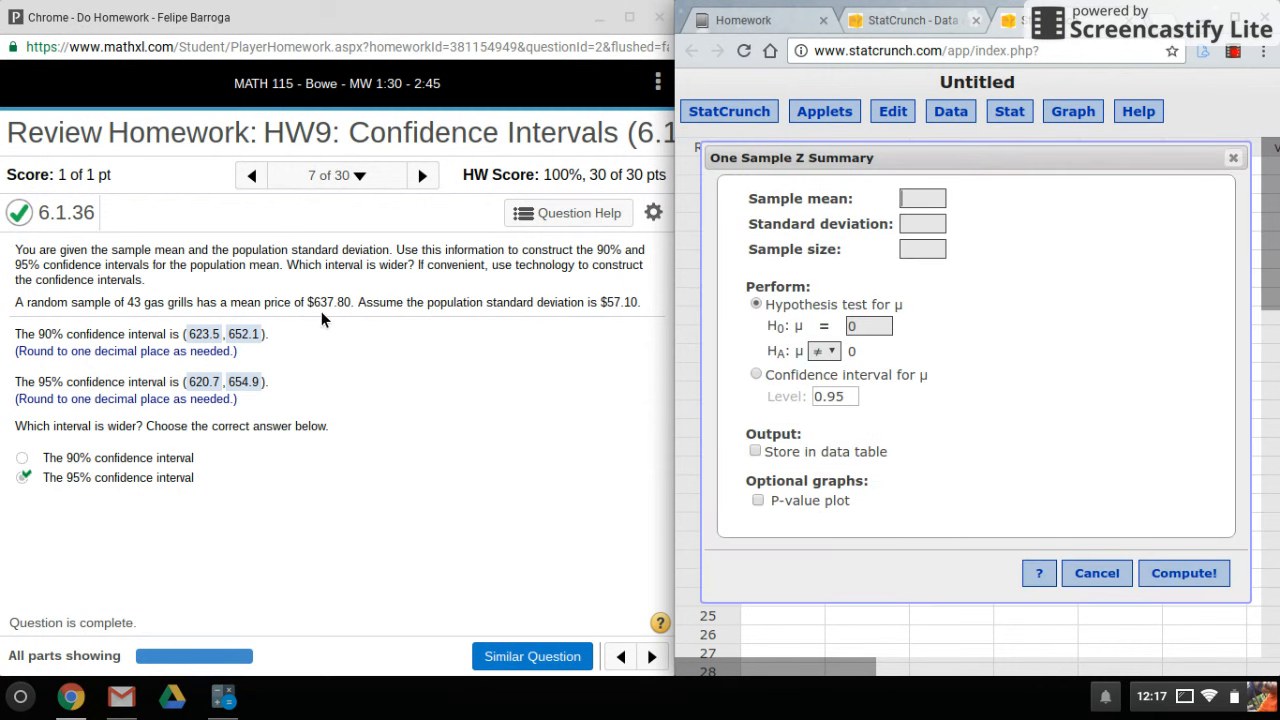
Step: Enter a sample mean of 637.80, a standard deviation of 57.10 and a sample size of 43
type("638")
type(".80")
key("BackSpace")
key("BackSpace")
key("BackSpace")
key("BackSpace")
type("7.80")
type("57")
type(".10")
key("Tab")
type("43")
Step: Compute the confidence interval for μ at the 0.95 level and check its lower and upper limits
left_click(761, 379)
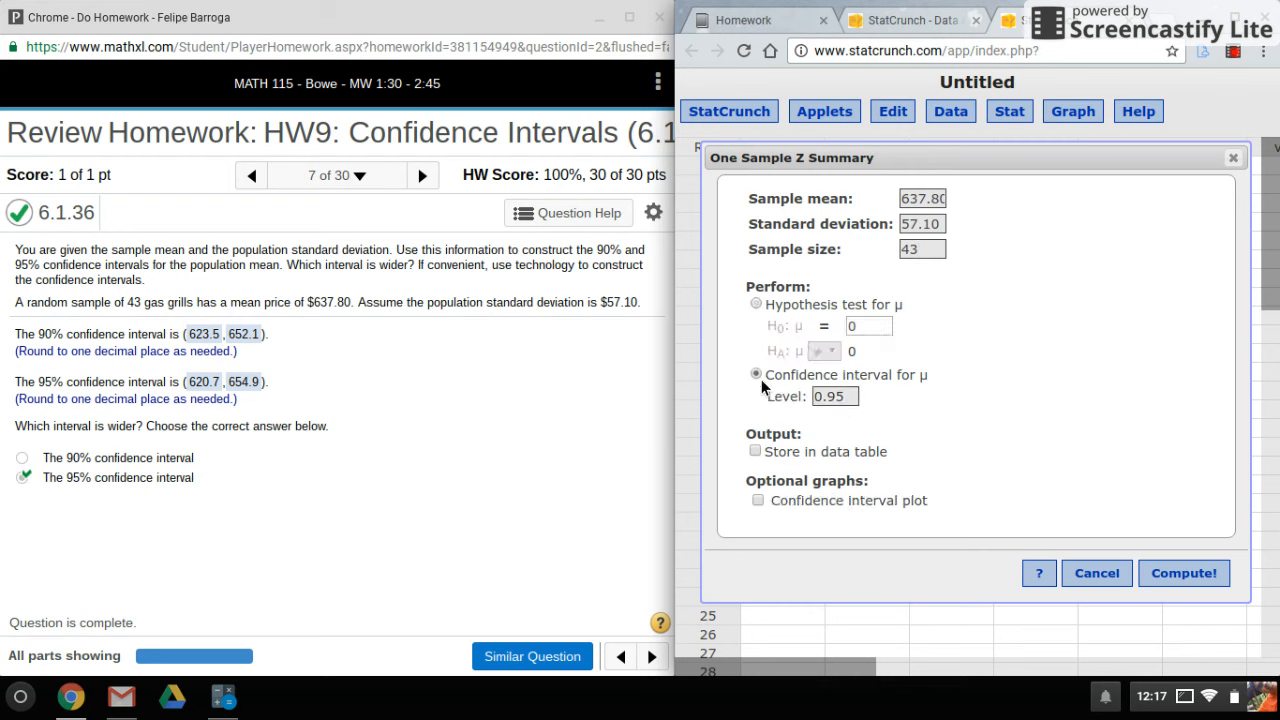
left_click(1216, 587)
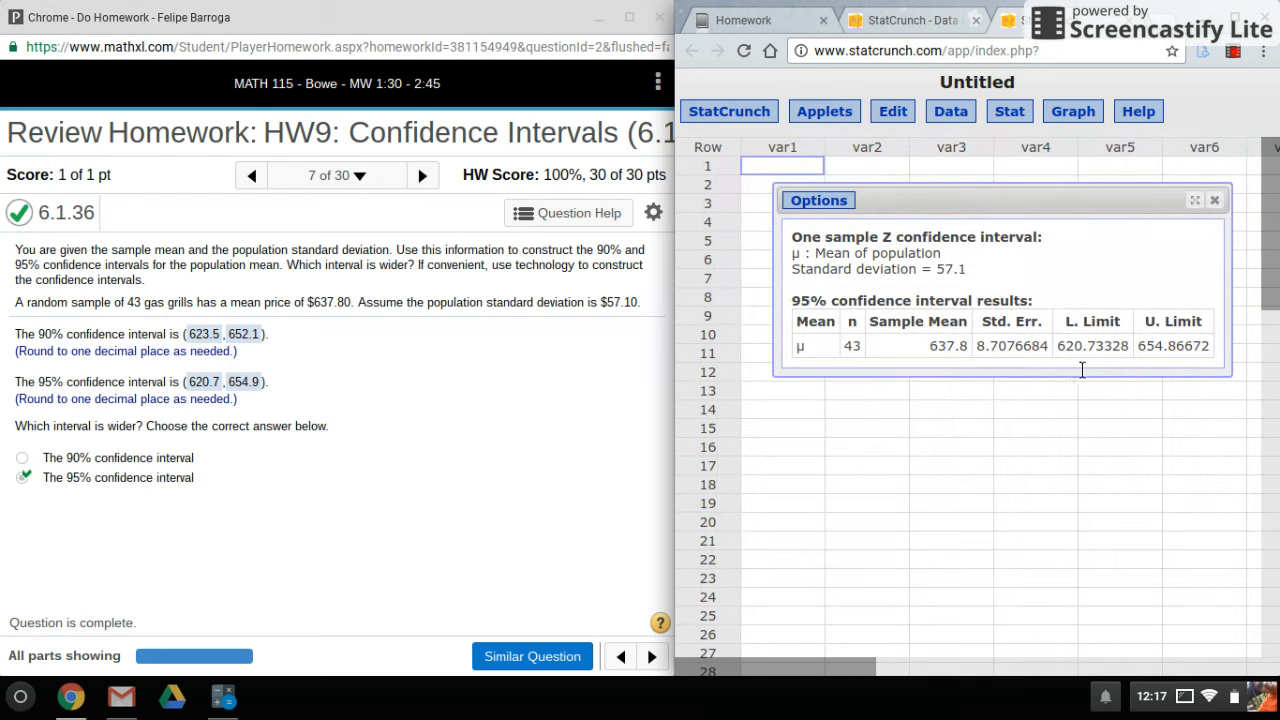
left_click_drag(1060, 346, 1196, 354)
Step: Edit the Z interval to a confidence level of 0.90, recompute it and check both limits
left_click(813, 203)
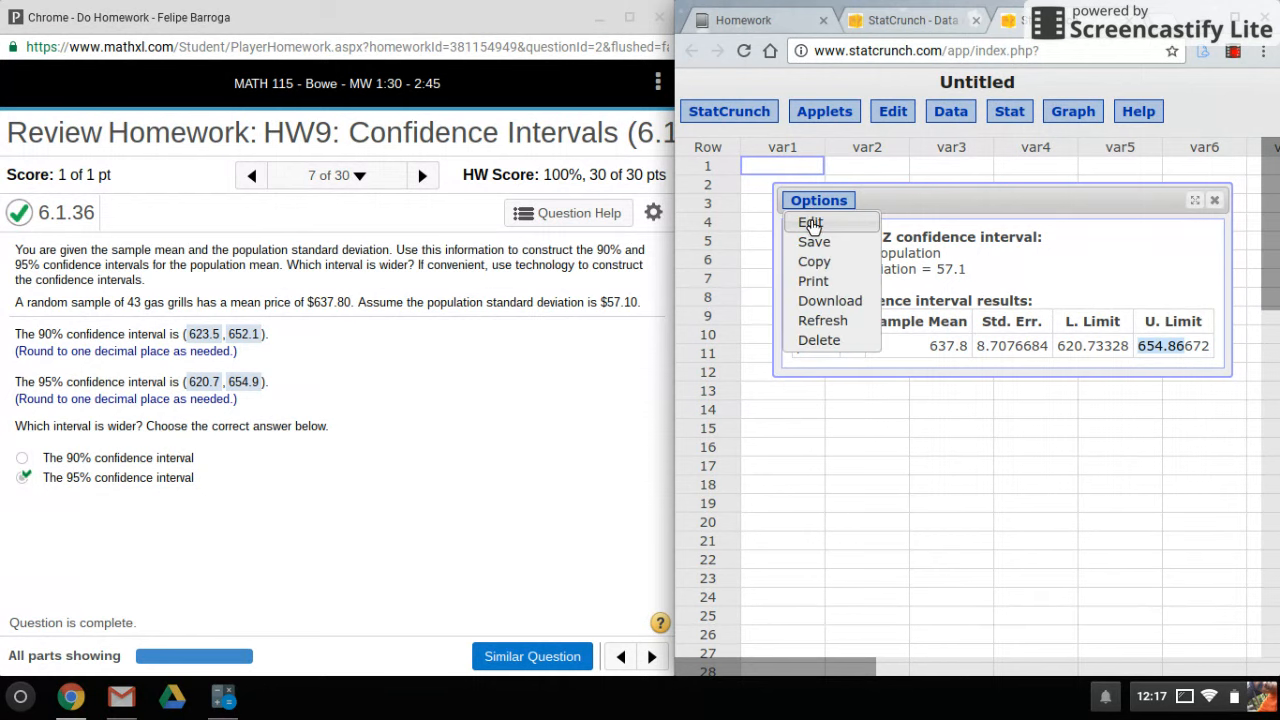
left_click(808, 221)
left_click(836, 397)
type("0.90")
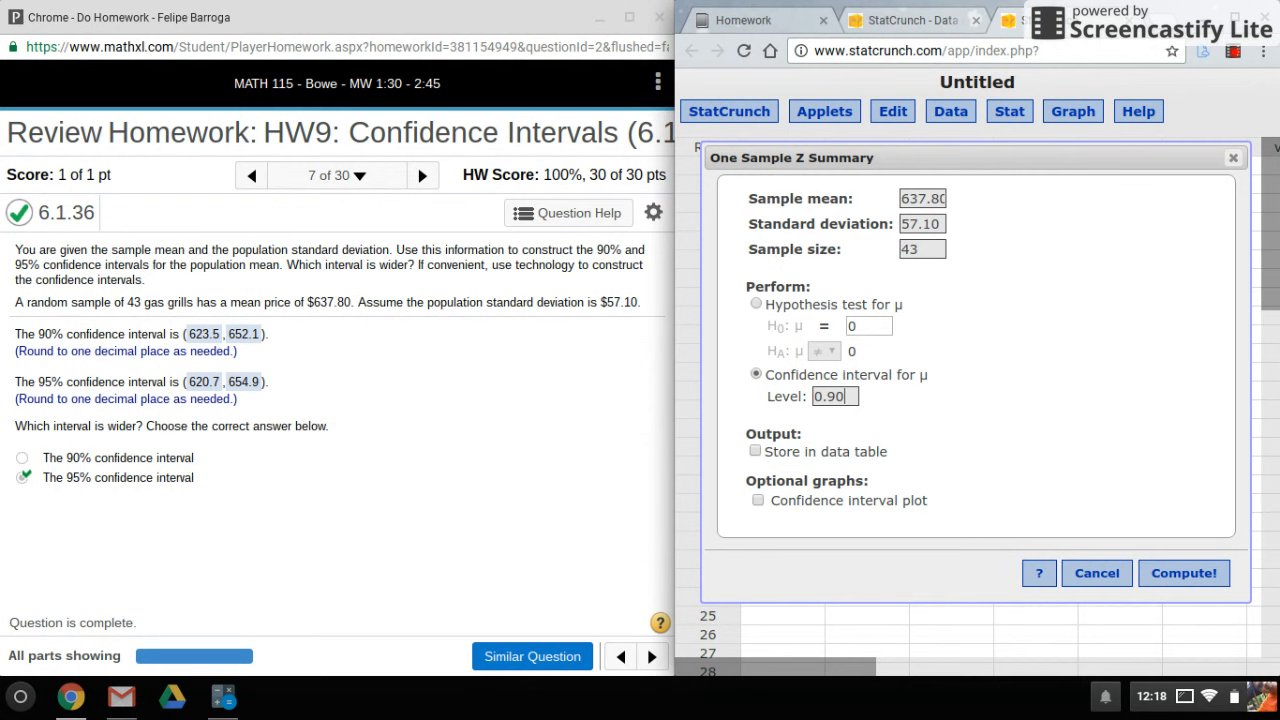
key("Return")
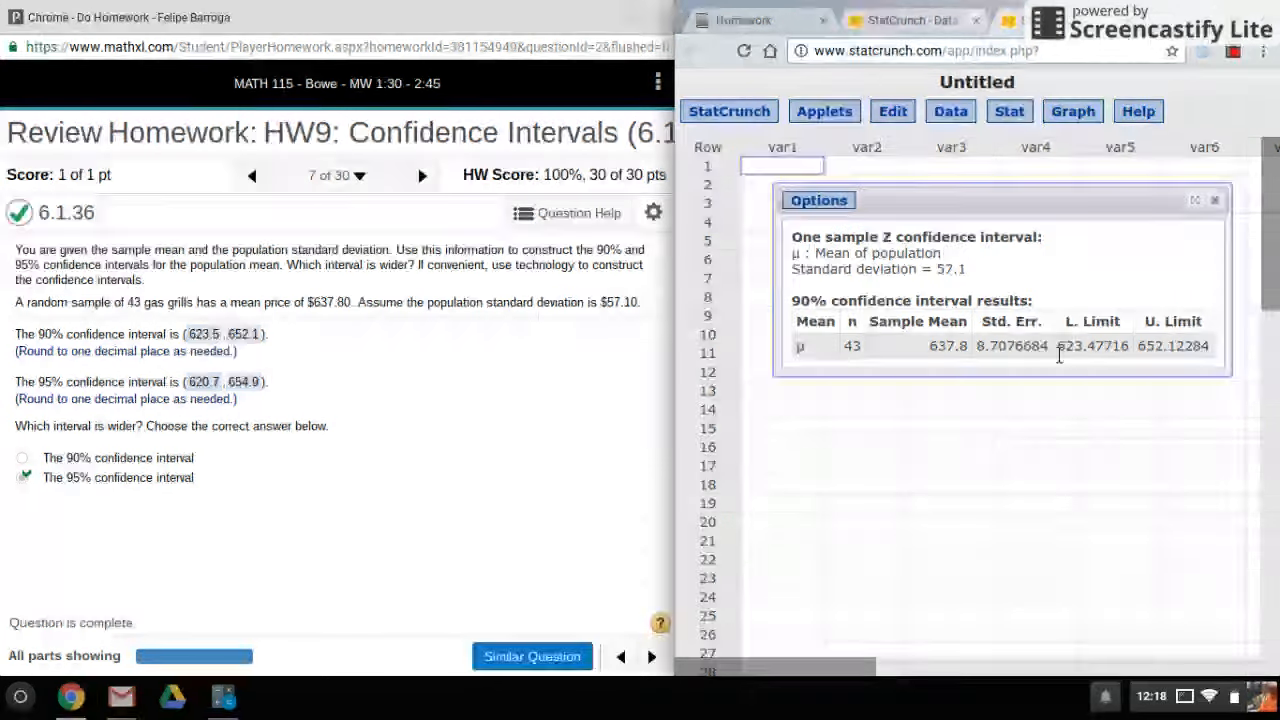
left_click_drag(1068, 350, 1102, 350)
left_click(1150, 357)
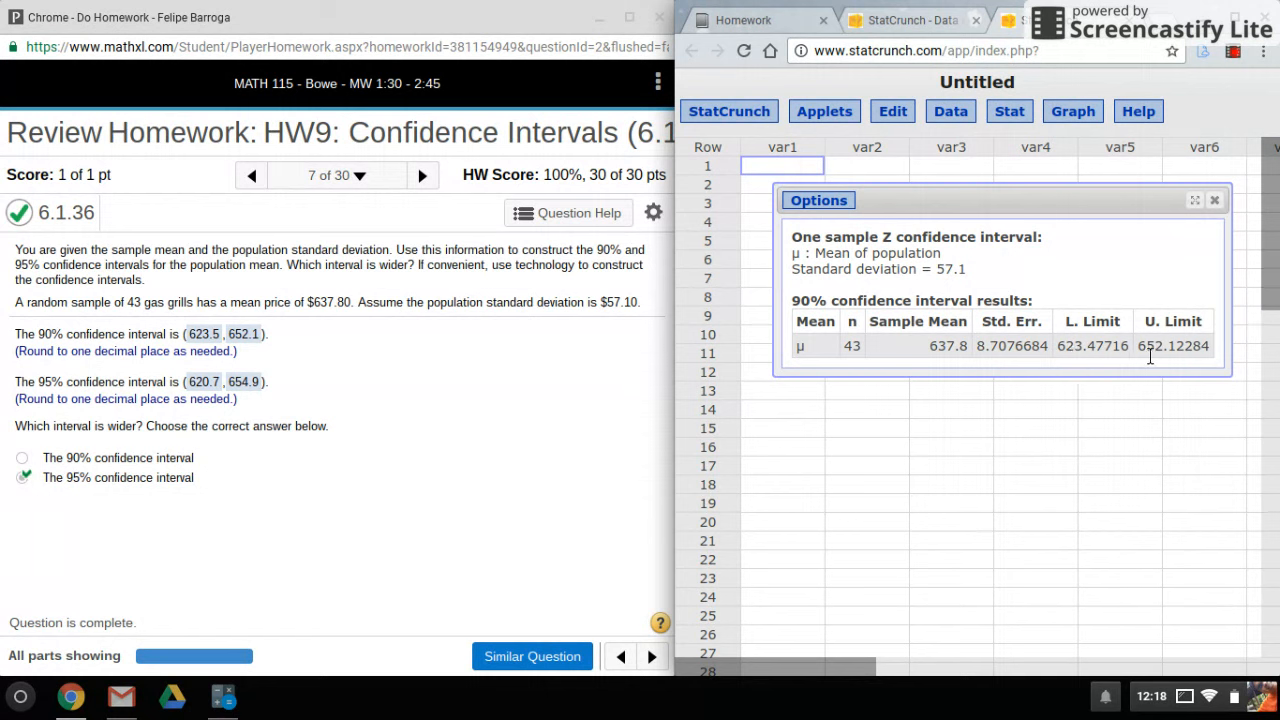
left_click_drag(1138, 348, 1184, 347)
left_click(1160, 310)
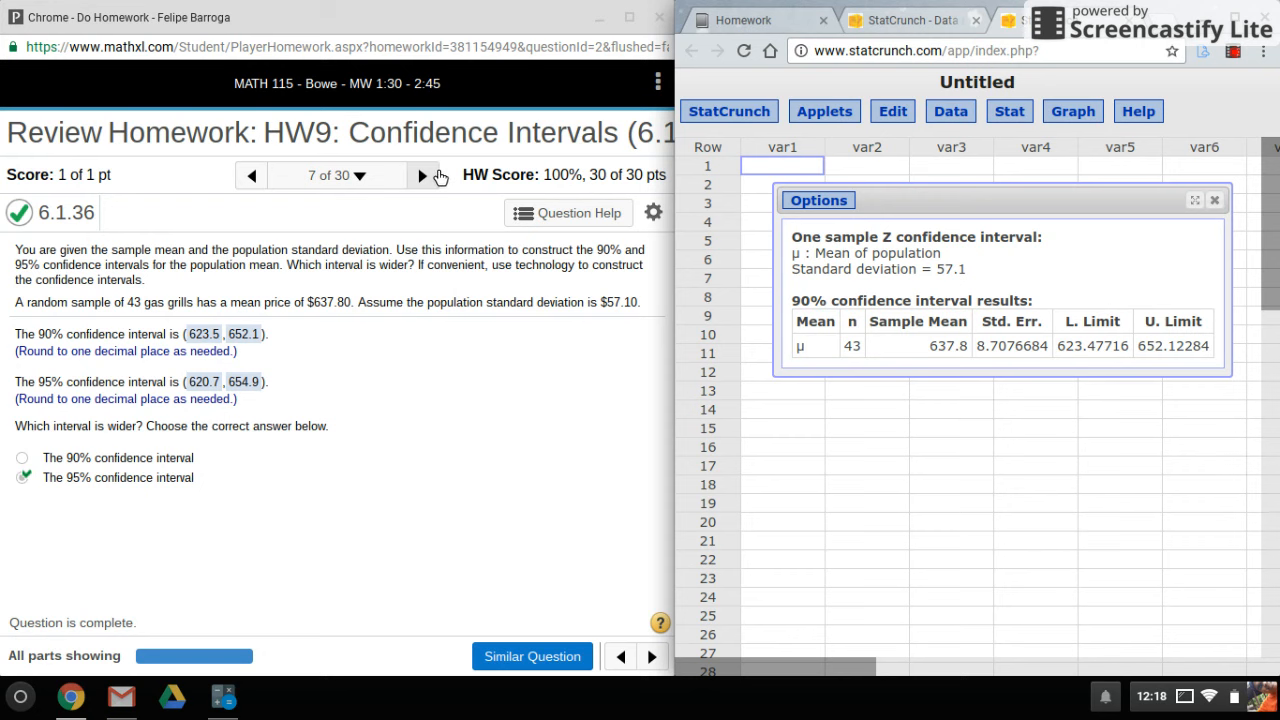
Step: Go to homework question 8 and close the previous question's Z interval results
left_click(424, 176)
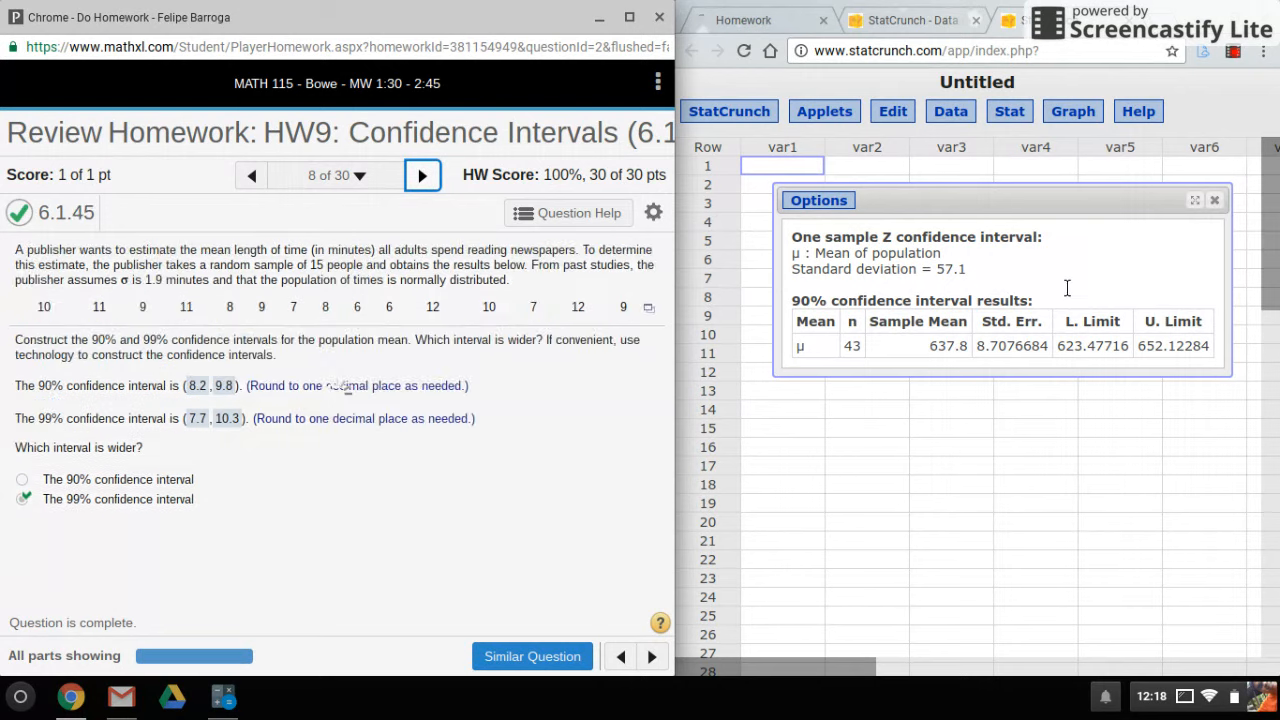
left_click(1204, 207)
left_click(1214, 200)
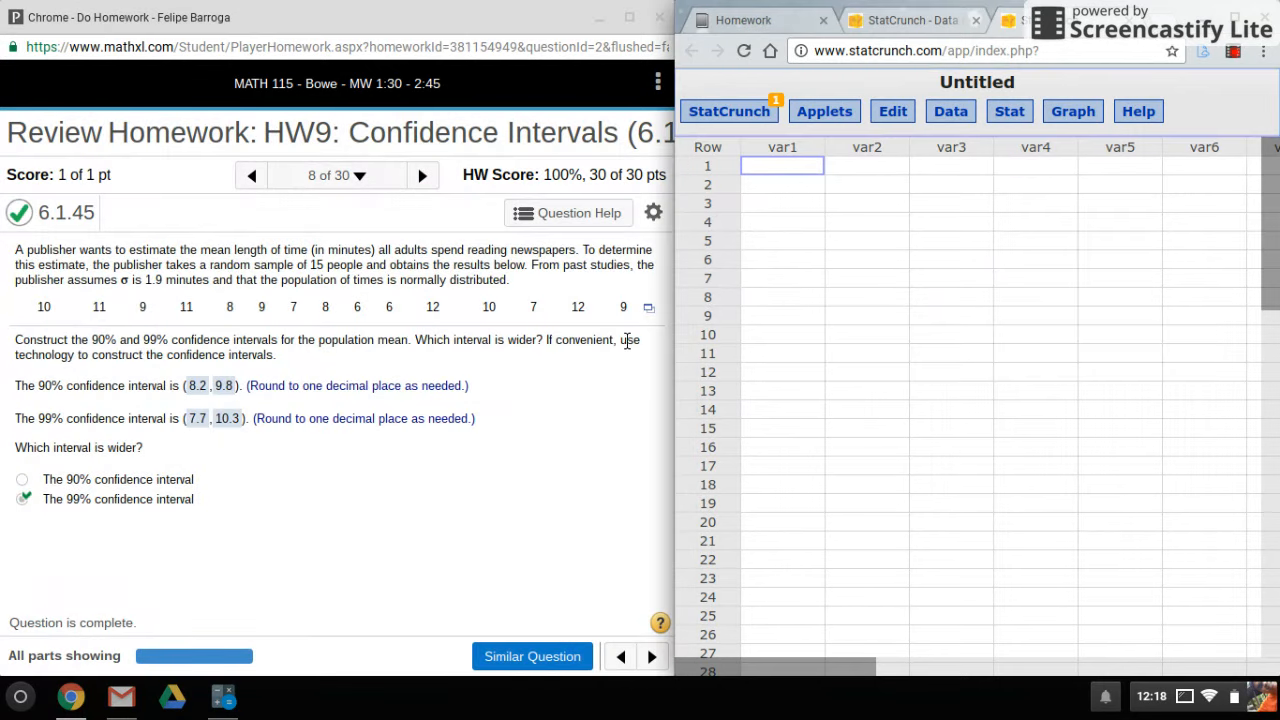
Step: Copy the newspaper reading times from the question's data set to the clipboard and close the data pop-up
left_click_drag(129, 290, 137, 292)
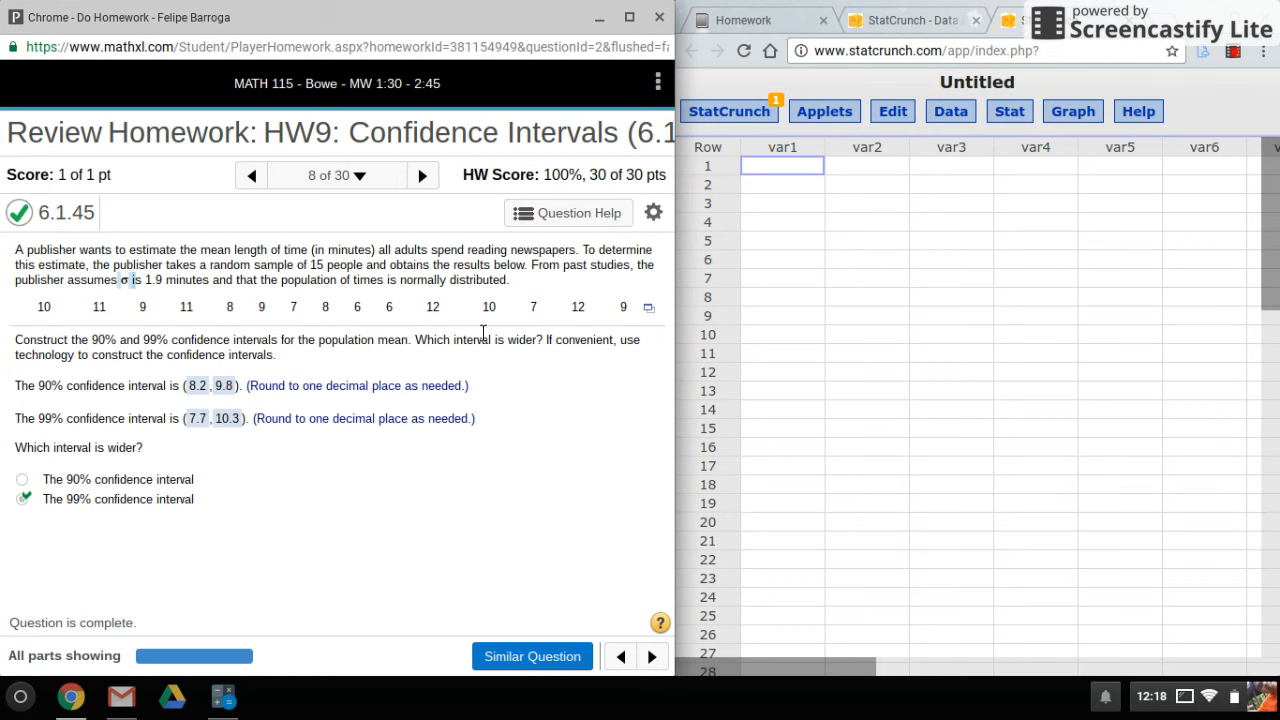
left_click(652, 312)
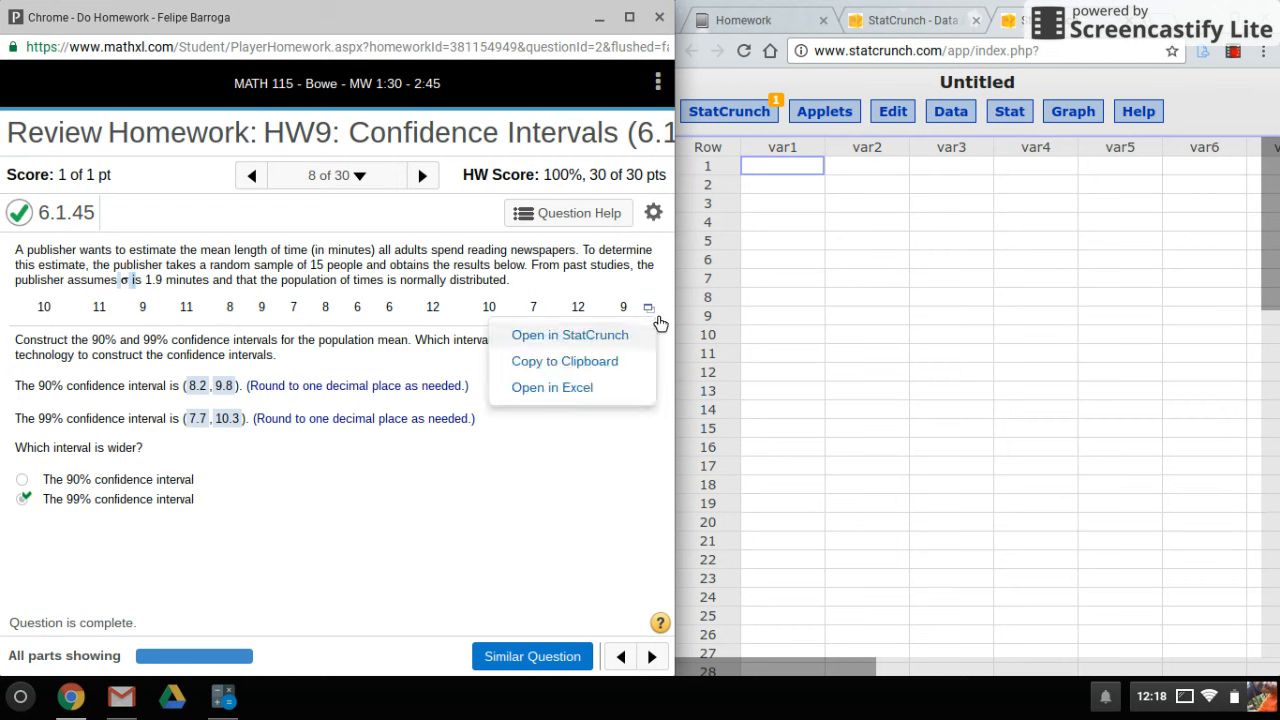
left_click(620, 365)
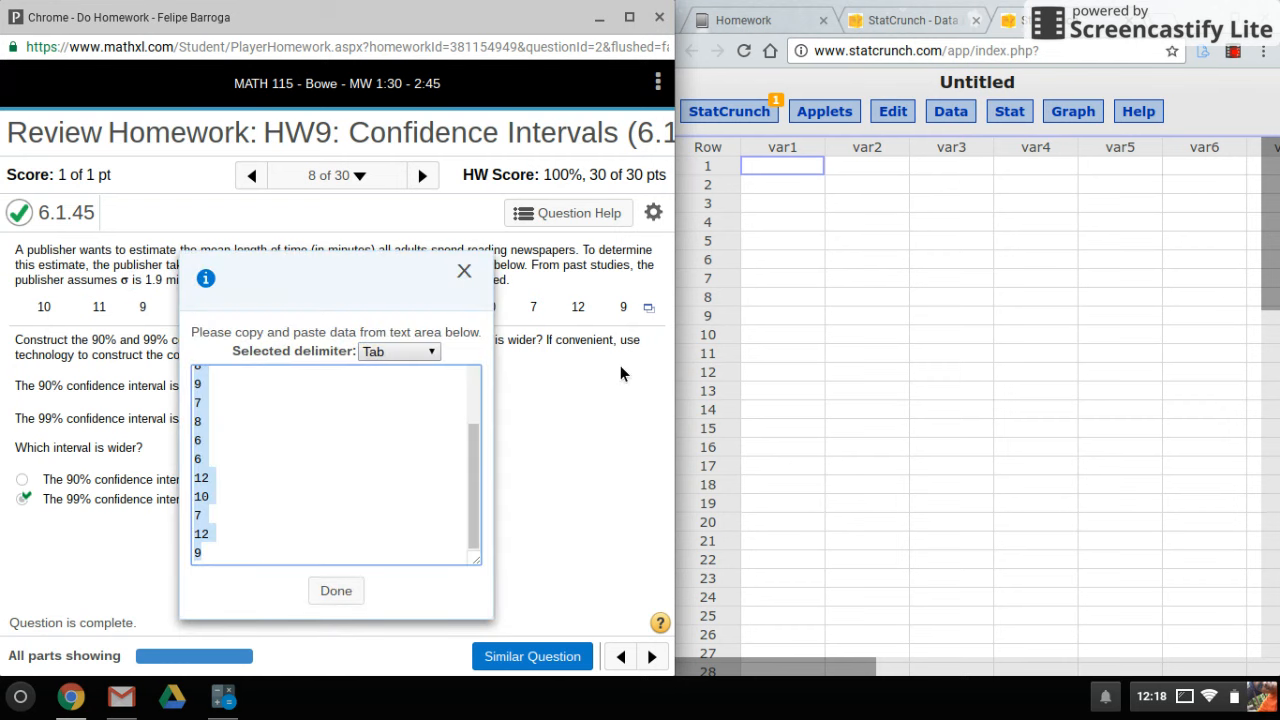
right_click(205, 403)
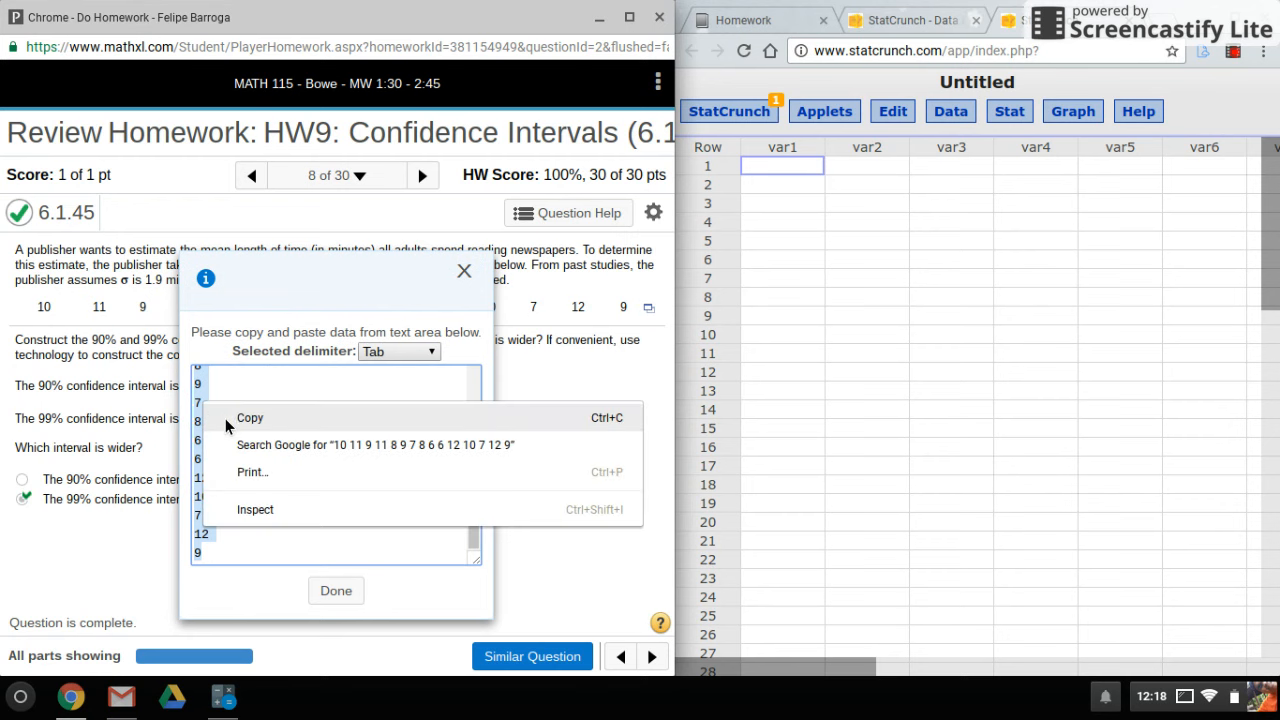
left_click(225, 418)
left_click(475, 275)
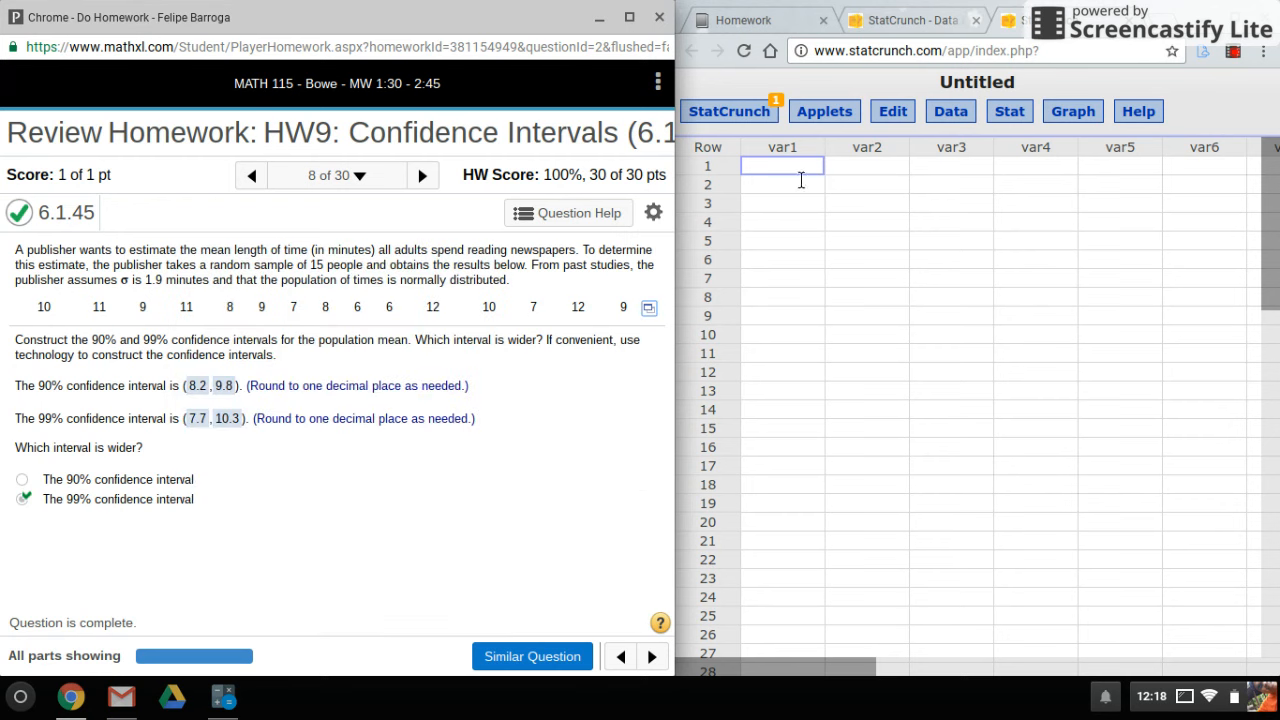
Step: Paste the copied reading times into the var1 column starting at row 1
left_click(796, 170)
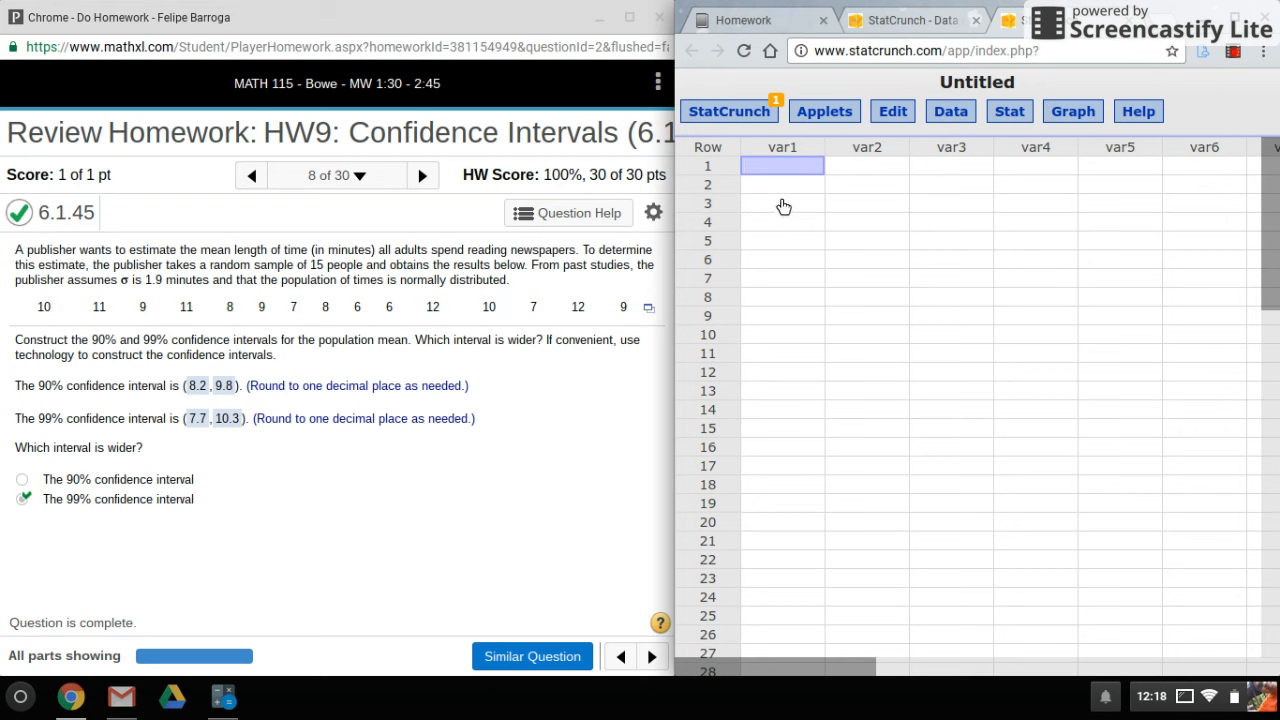
left_click(803, 170)
key("ctrl+v")
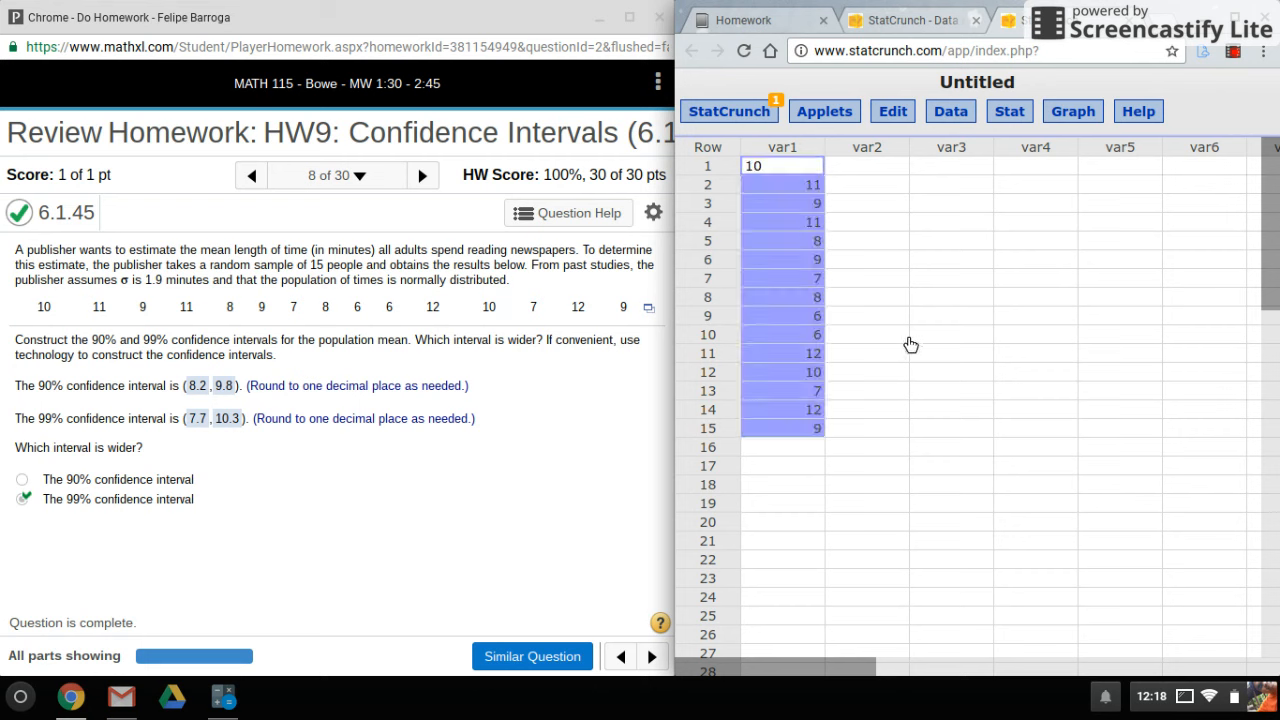
Step: Set up a one-sample Z procedure with data on column var1, using a standard deviation of 1.9
left_click(1008, 112)
mouse_move(1054, 205)
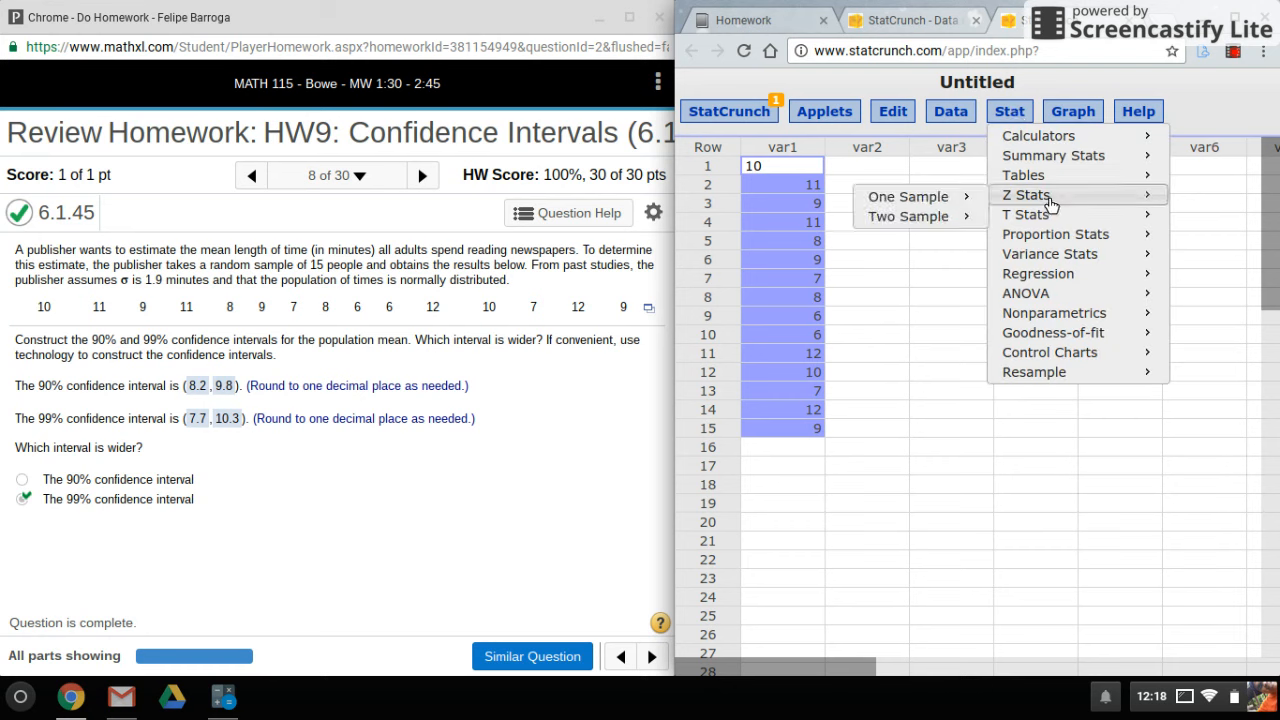
mouse_move(903, 207)
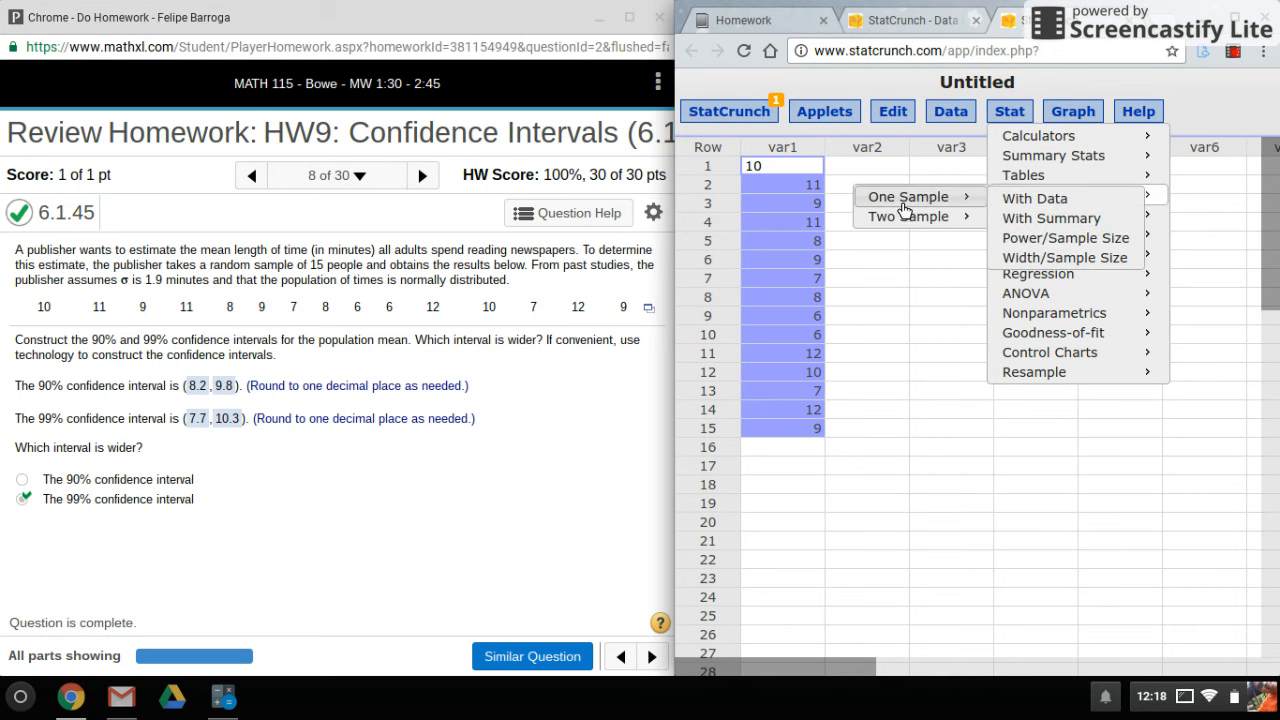
left_click(1022, 205)
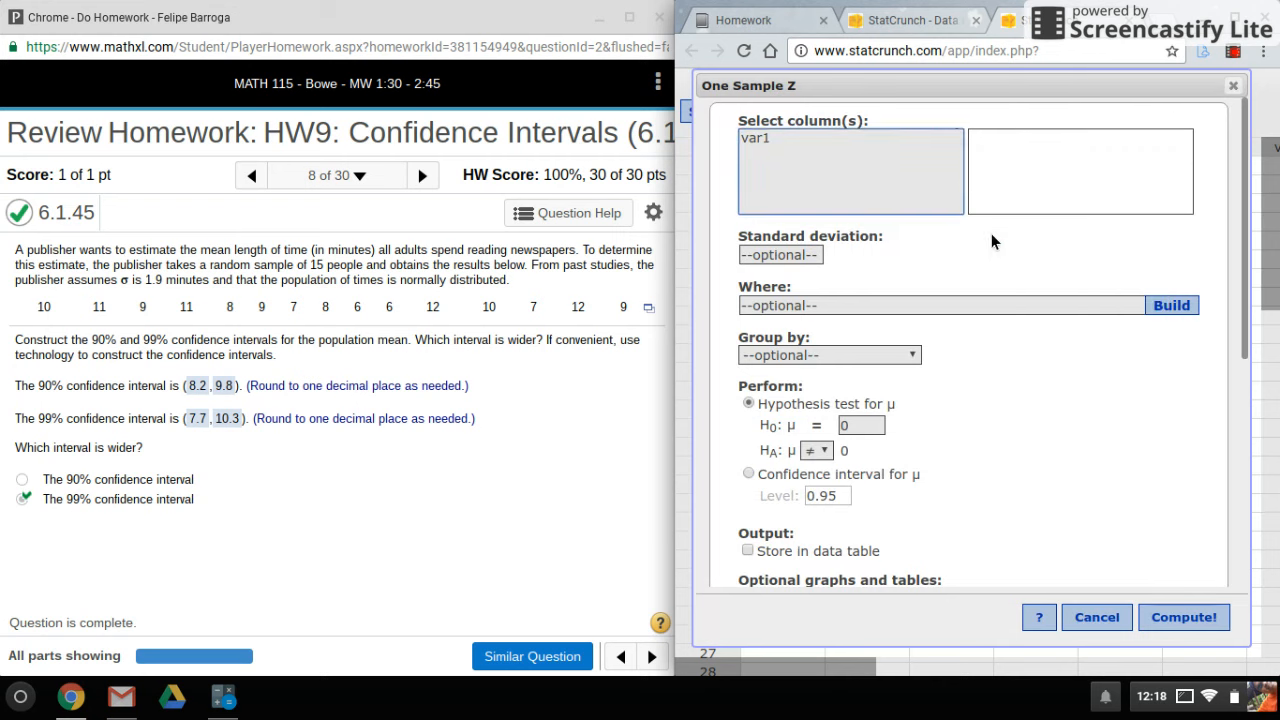
left_click(793, 138)
left_click(787, 262)
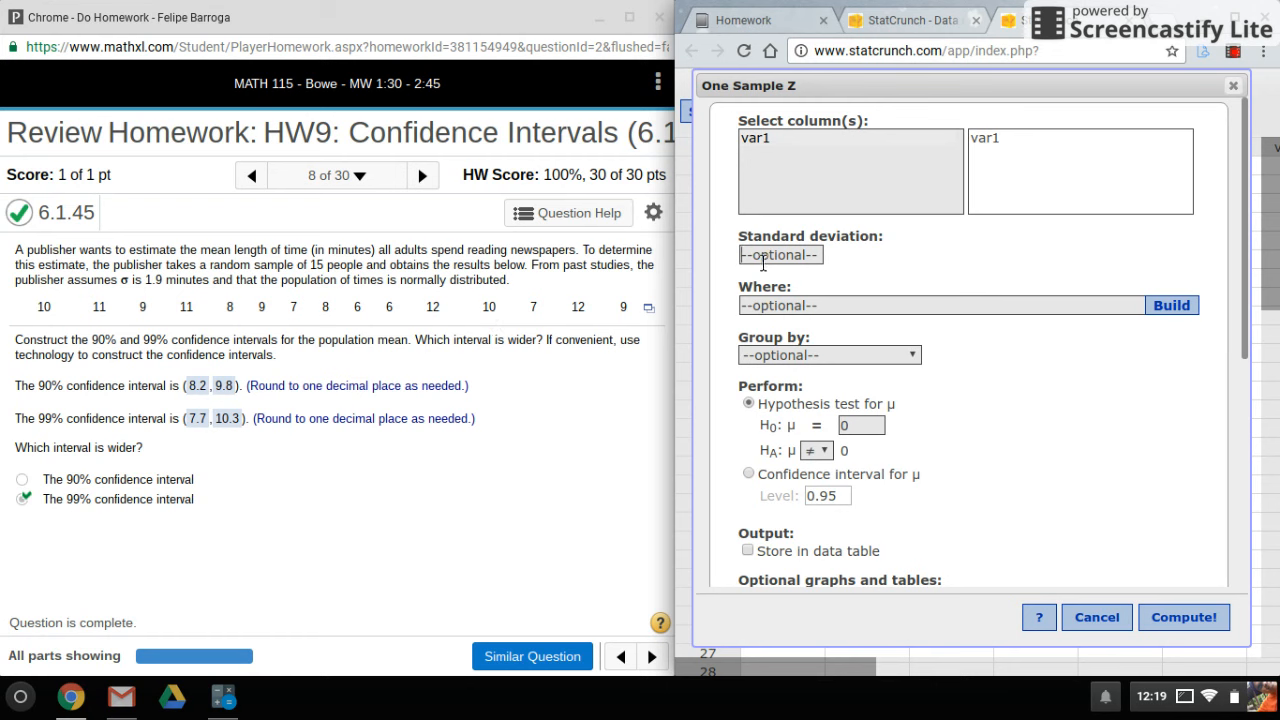
type("1.9")
Step: Compute the confidence interval for μ of var1 at the 0.90 level and check its limits
left_click(750, 474)
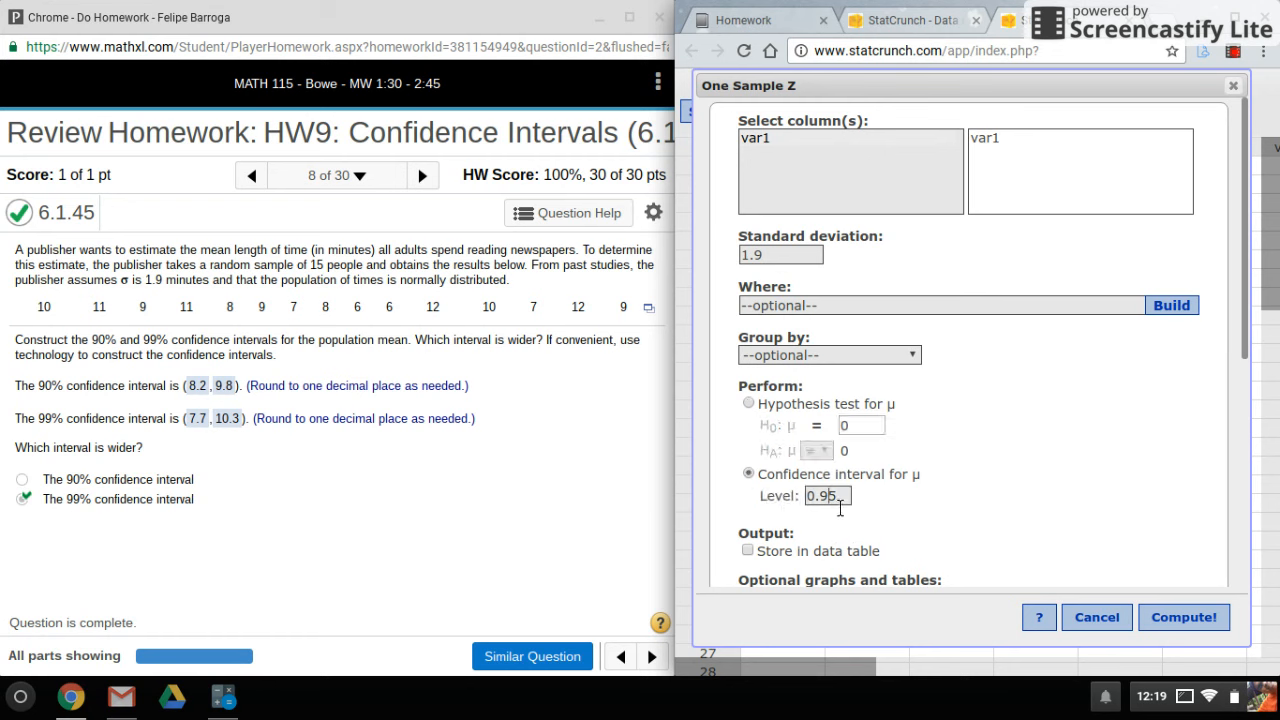
type("0")
key("Return")
left_click_drag(1038, 366, 1184, 367)
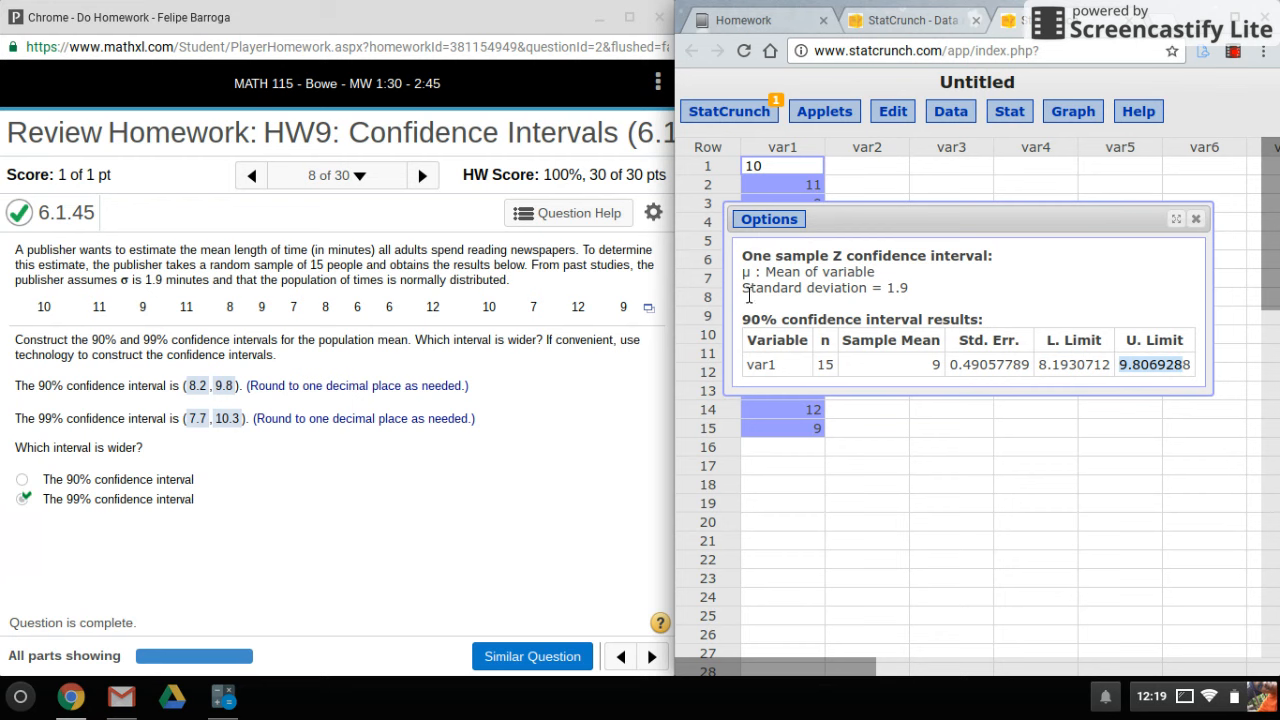
Step: Edit the var1 Z interval to a confidence level of 0.99, recompute it and check both limits
left_click(766, 220)
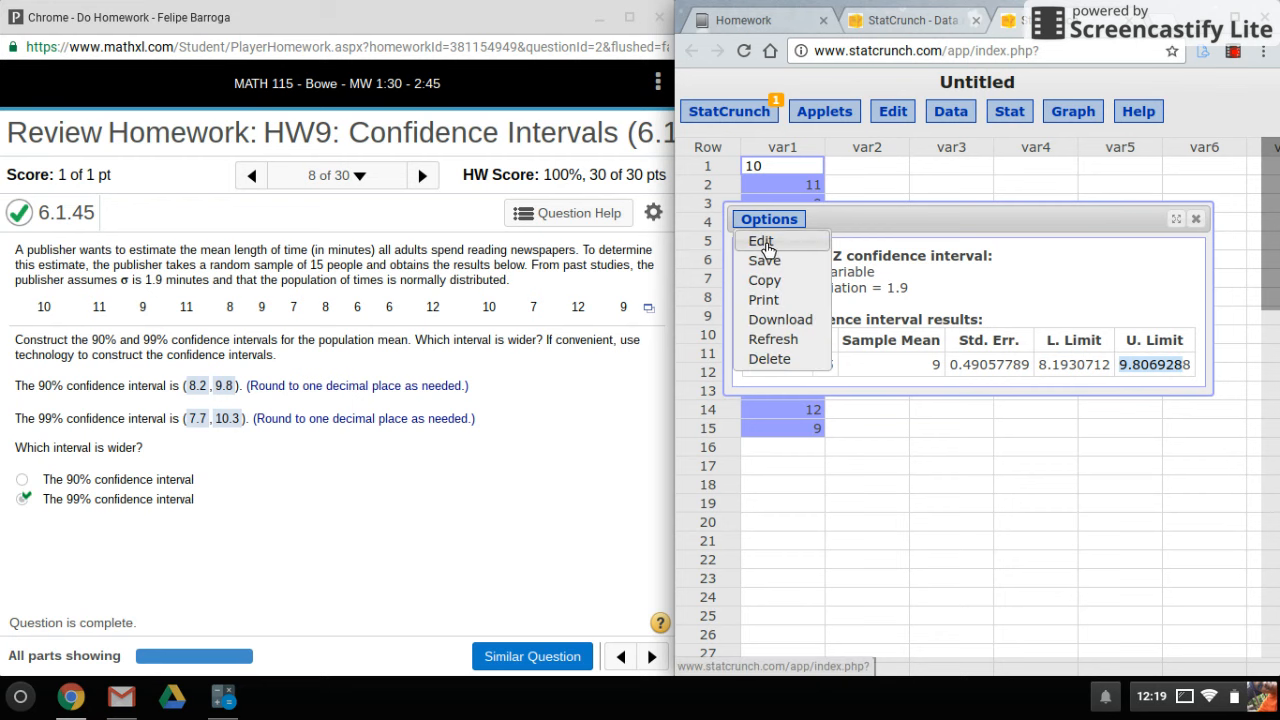
left_click(763, 243)
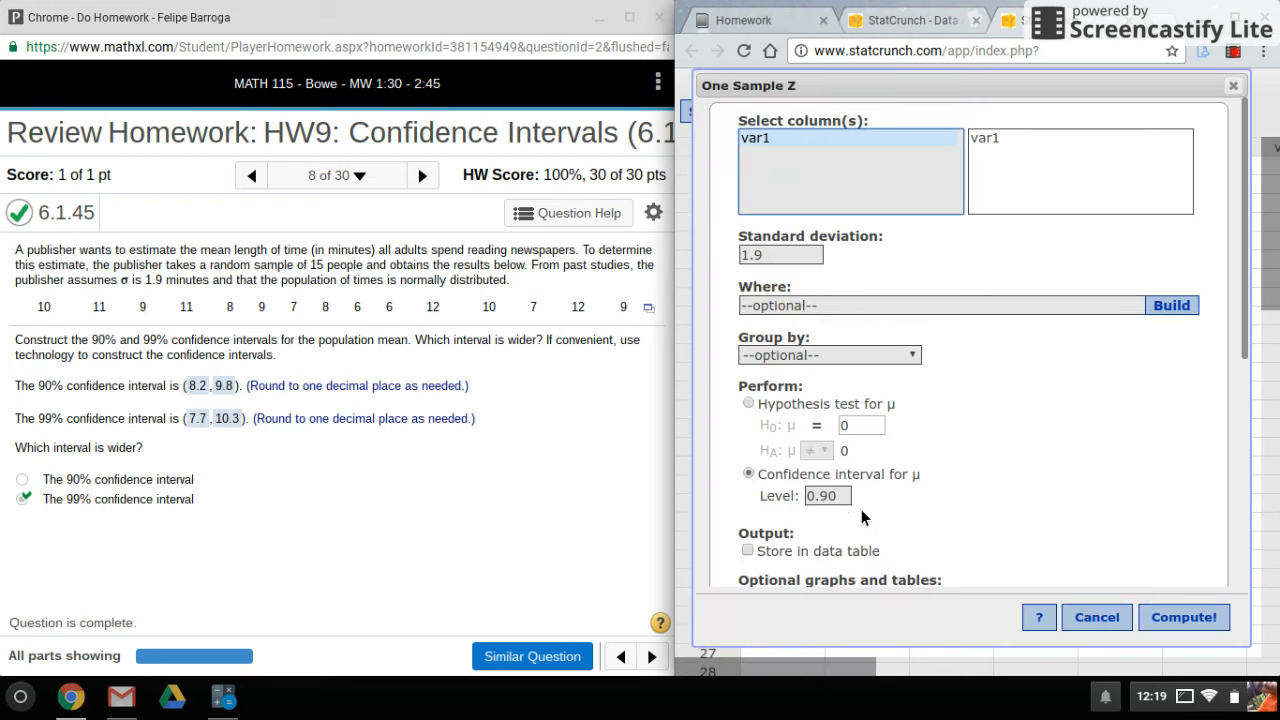
left_click_drag(829, 497, 897, 503)
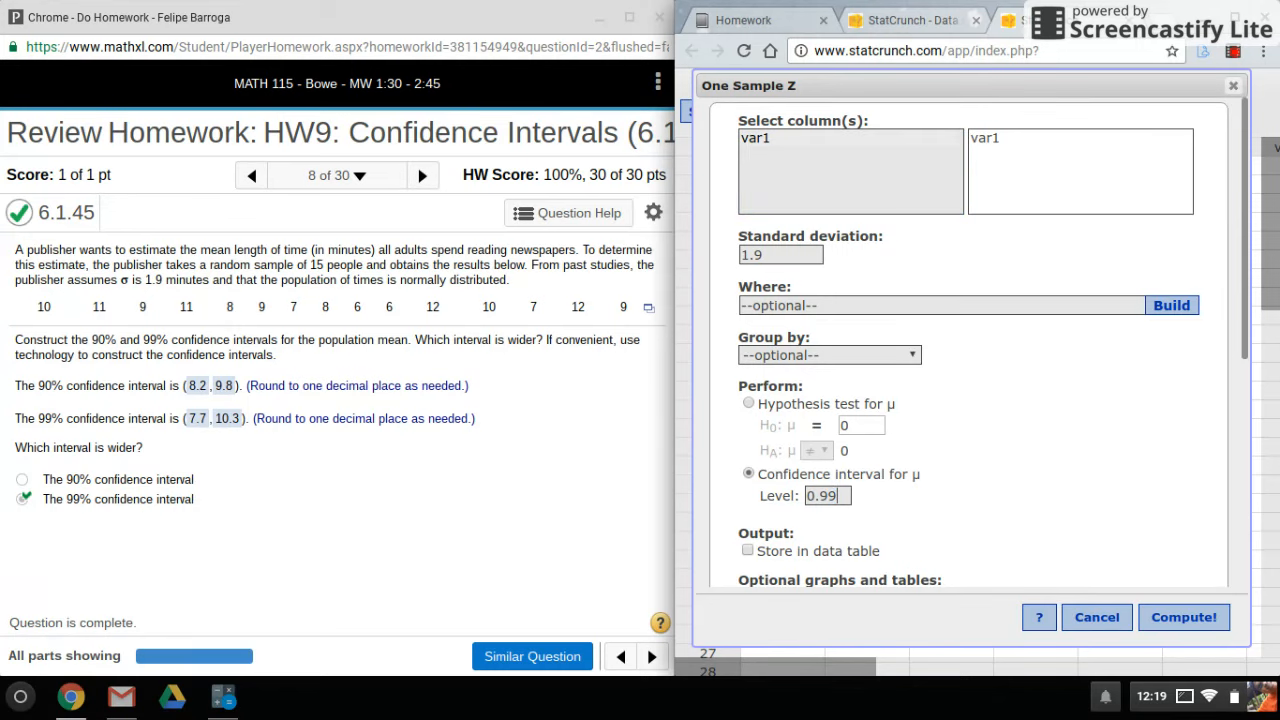
key("Return")
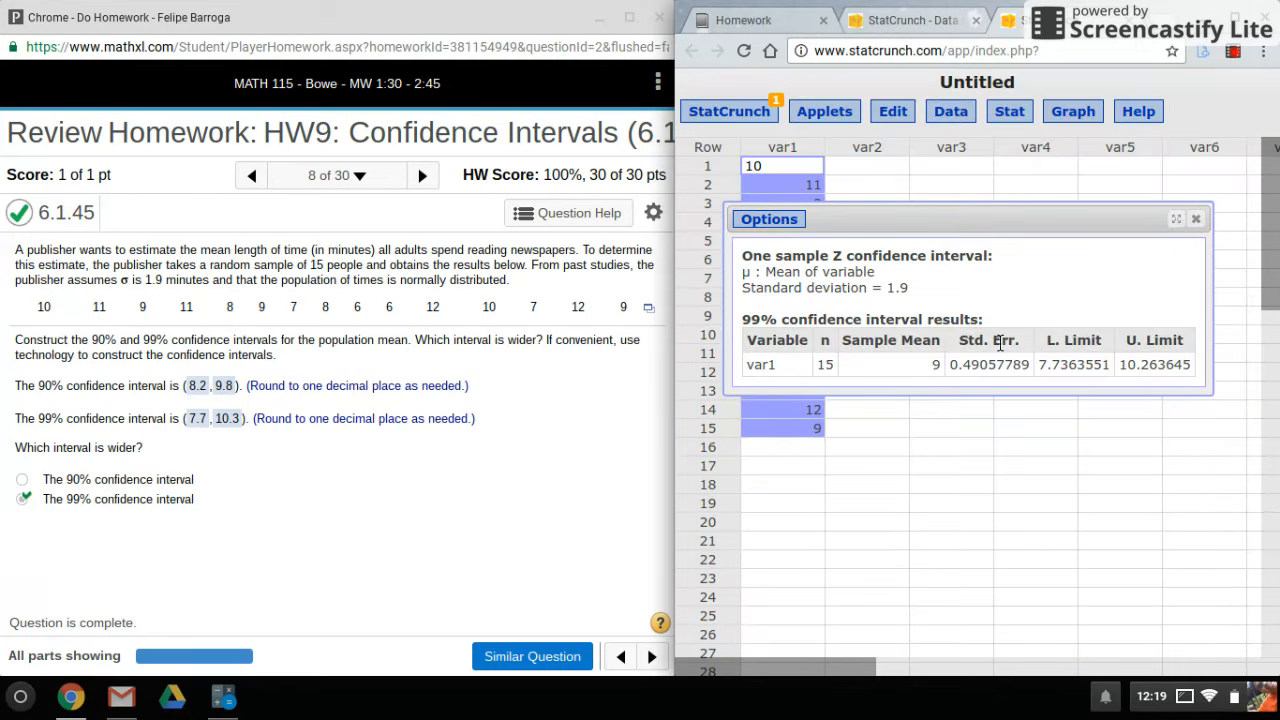
left_click_drag(1049, 381, 1159, 380)
left_click(1134, 380)
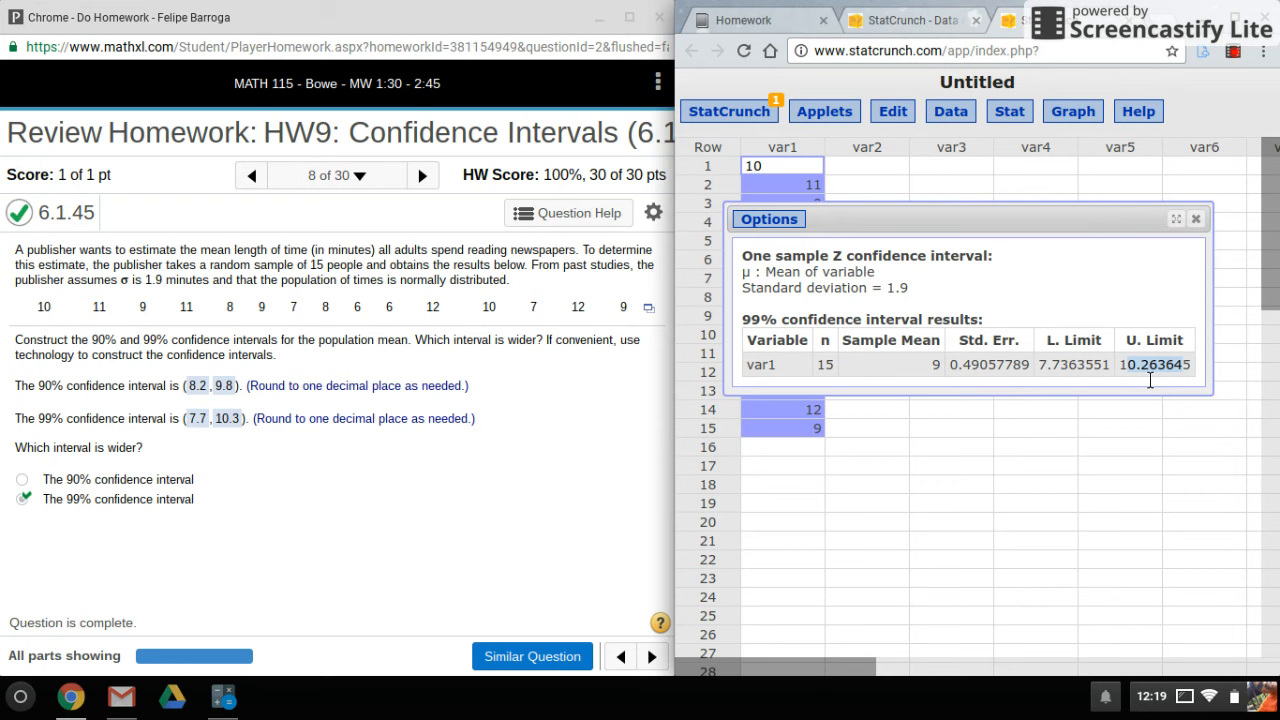